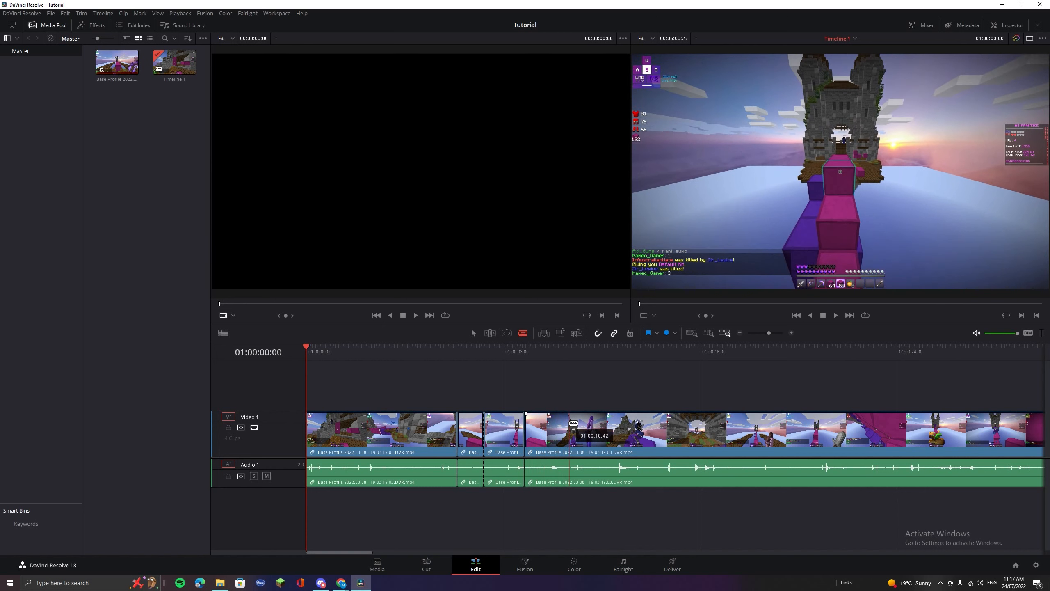
Split the last clip on the timeline at 01:00:10:42 and ripple-delete the short piece before the cut
left_click(569, 423)
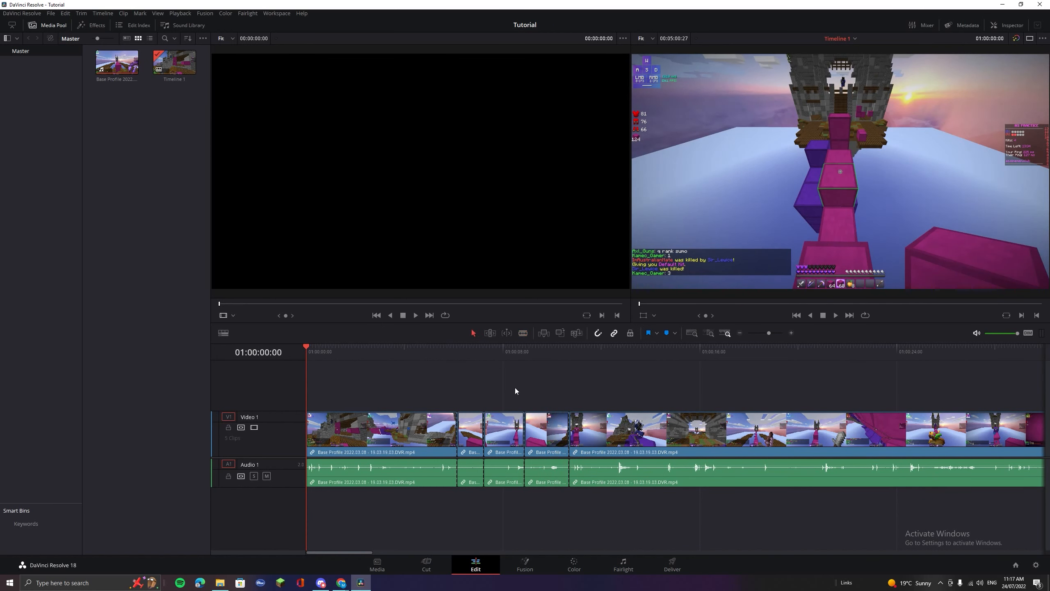
left_click_drag(538, 396, 473, 454)
left_click(506, 392)
left_click(544, 431)
key("BackSpace")
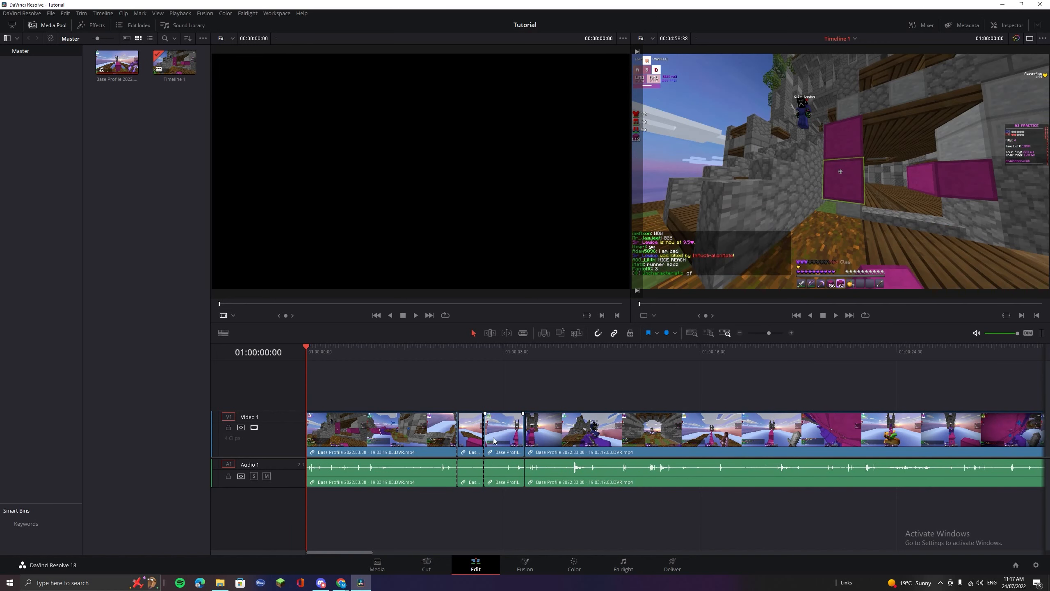
Add a 120-frame Cross Dissolve at the start of the last clip and play it back
right_click(529, 436)
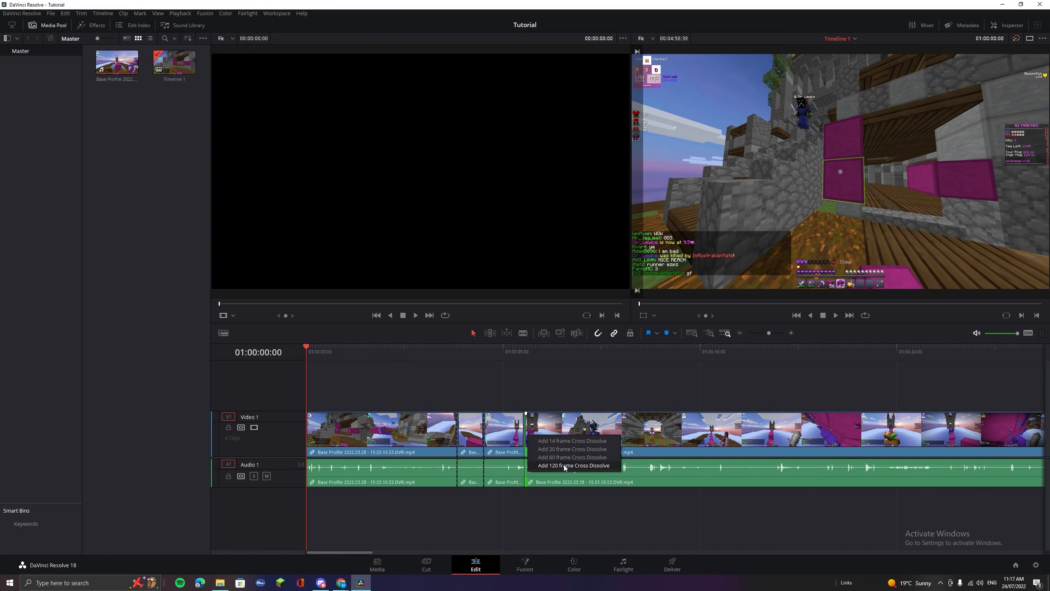
left_click(569, 465)
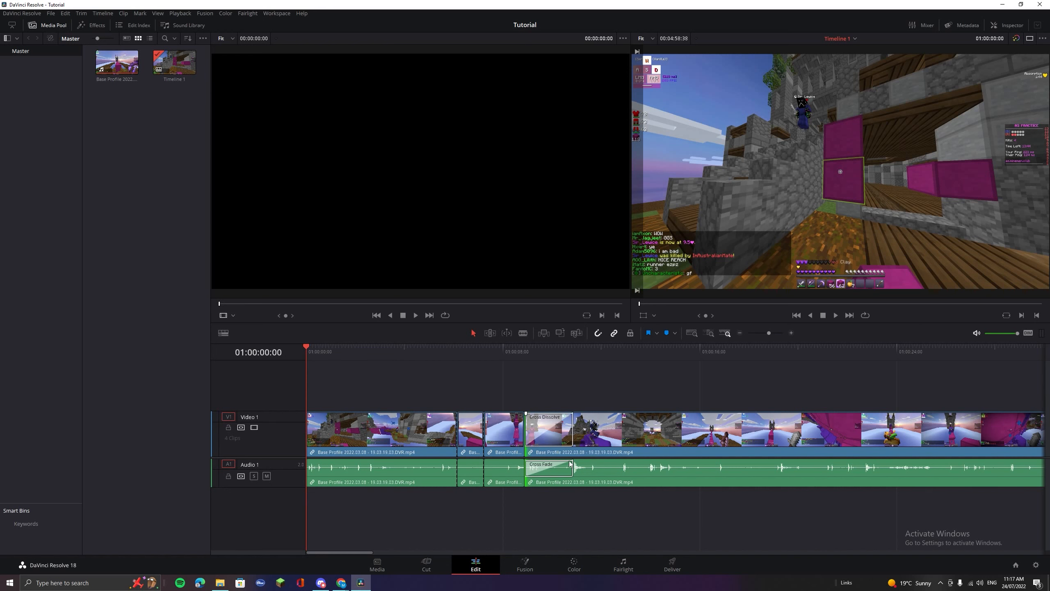
left_click(554, 383)
left_click(503, 345)
key("space")
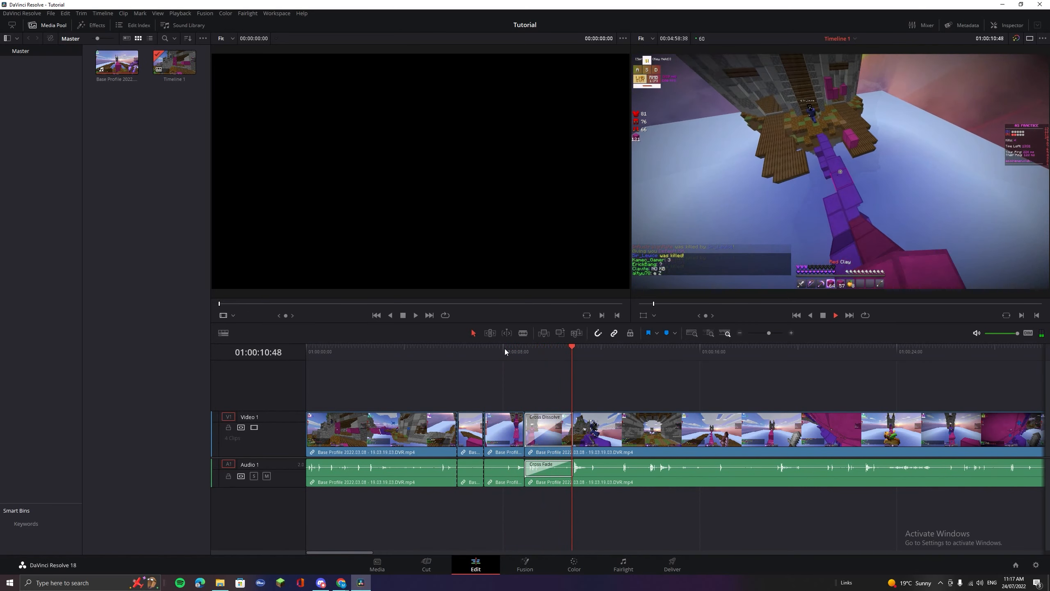
Replace the cross dissolve at the start of the last clip with a 30-frame Cross Dissolve and preview it
right_click(543, 430)
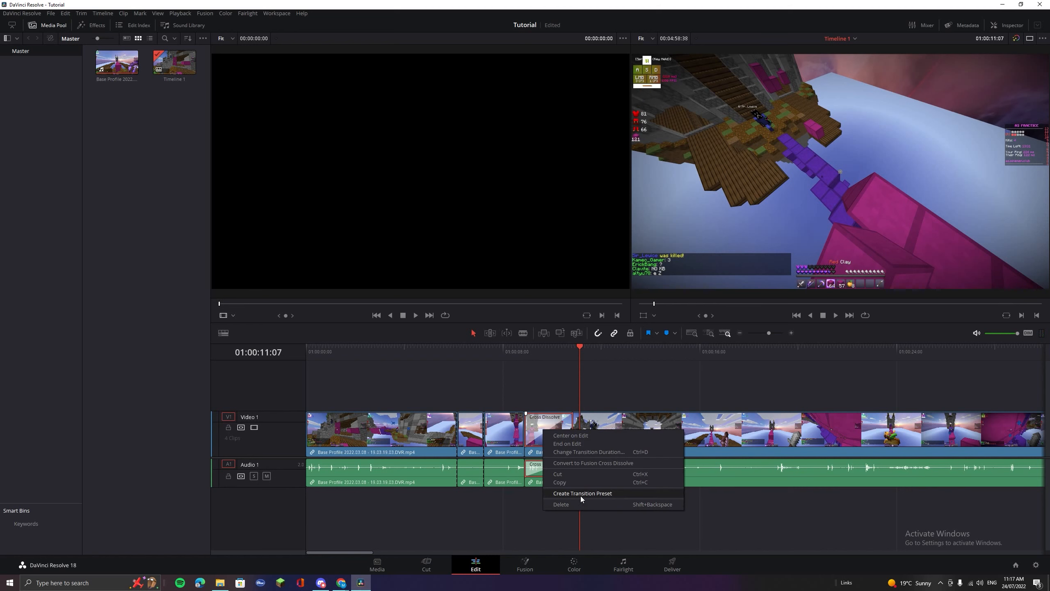
left_click(574, 504)
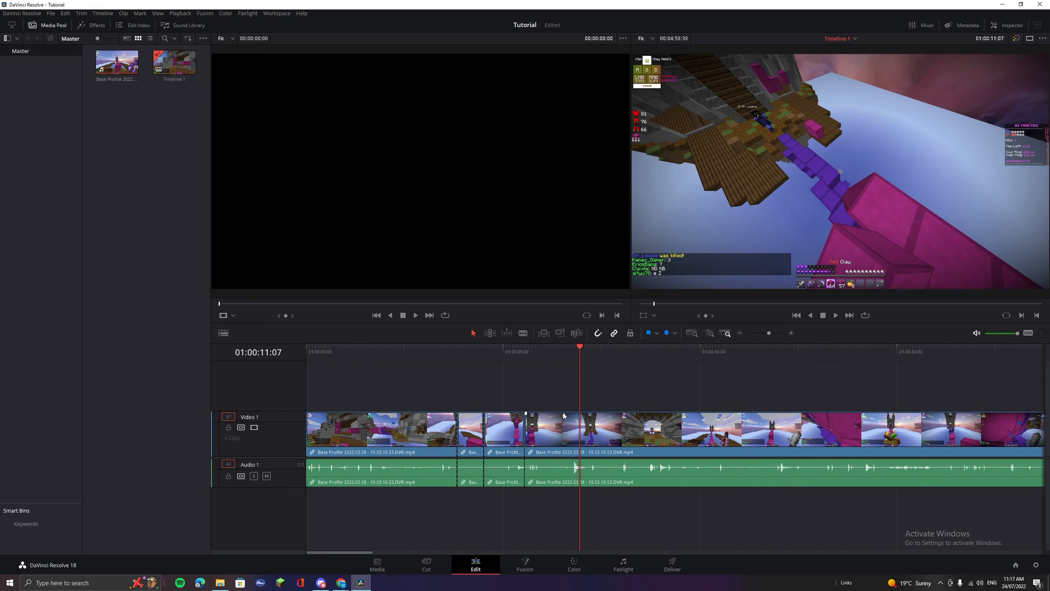
right_click(526, 434)
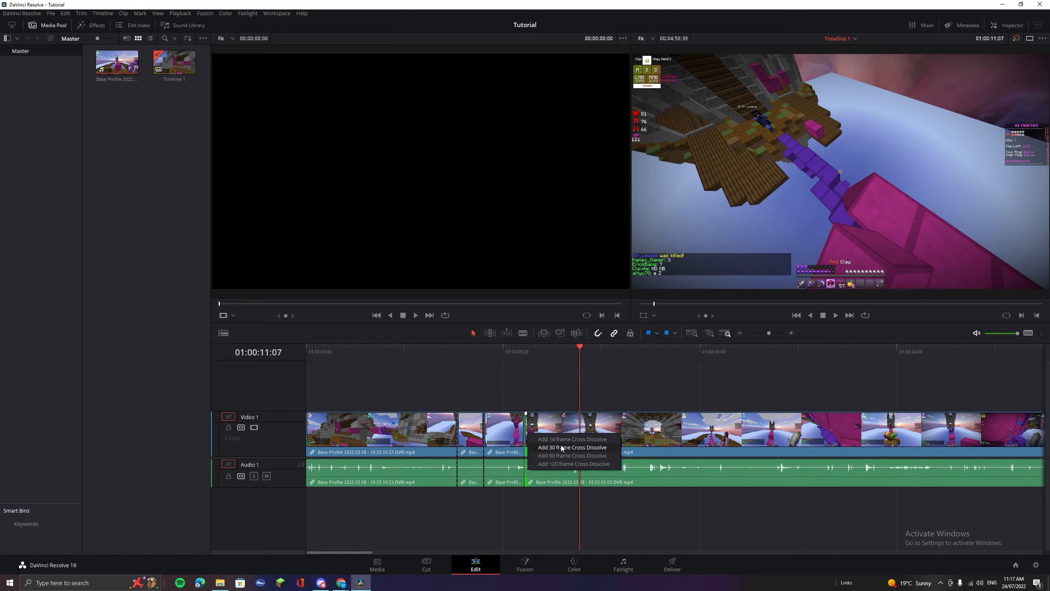
left_click(561, 446)
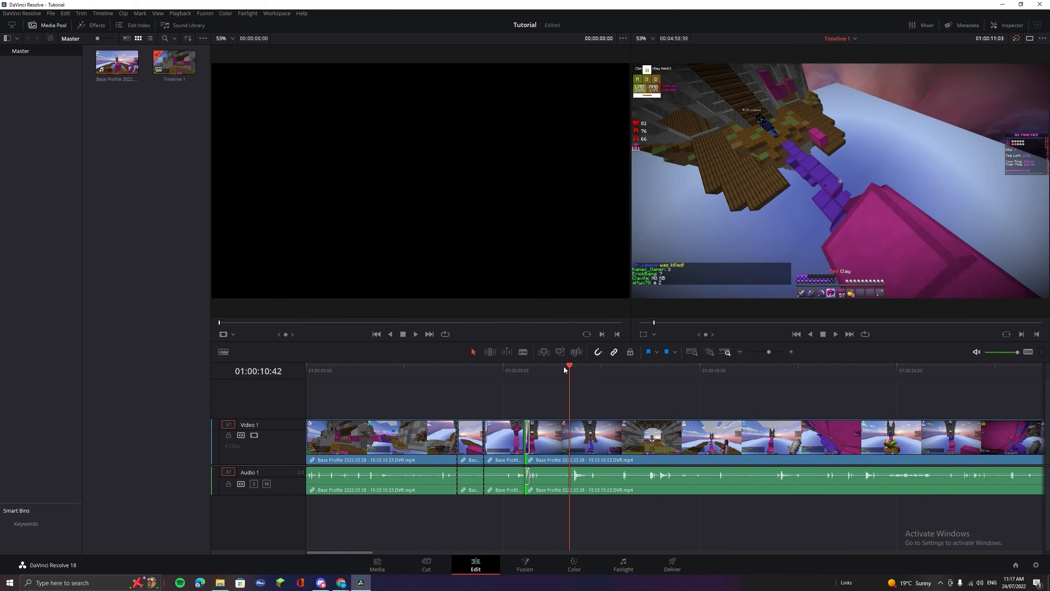
left_click(520, 374)
key("space")
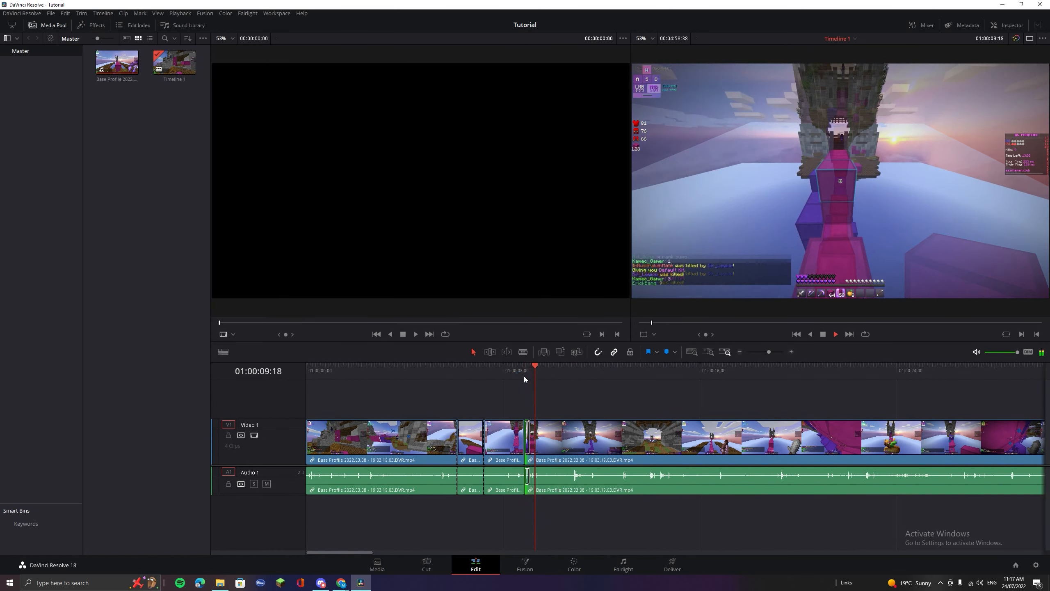
left_click_drag(555, 367, 522, 369)
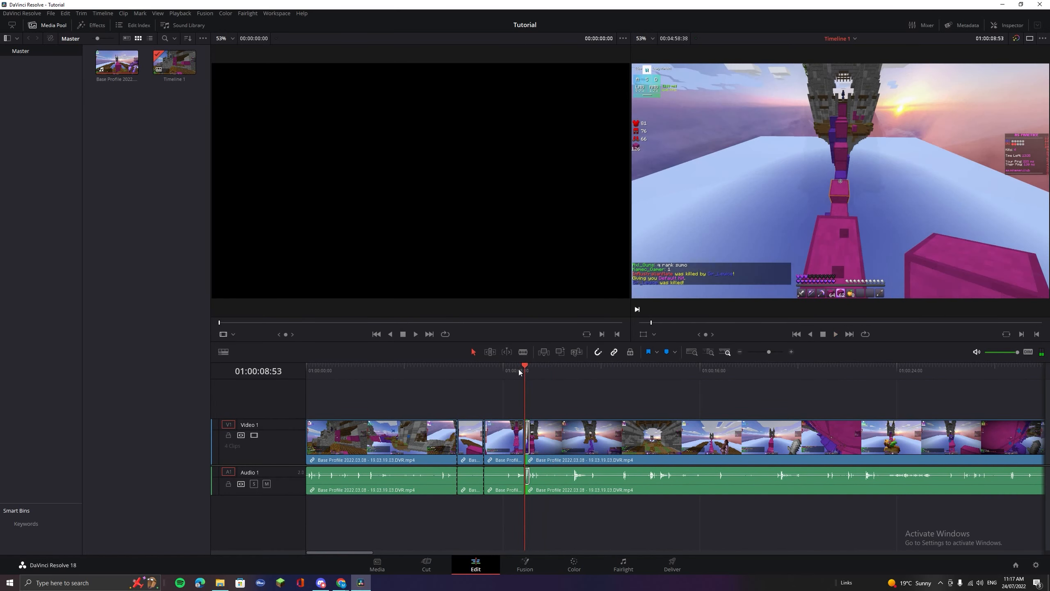
key("space")
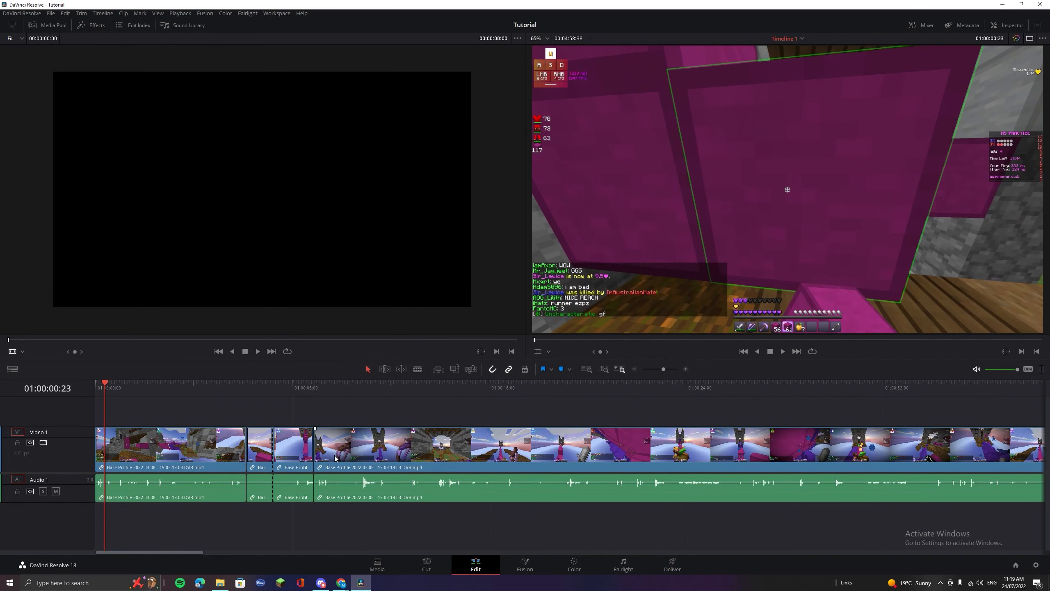
Browse the available video transitions in the effects library, from the dissolves to the Fusion transitions
left_click(312, 450)
left_click(345, 394)
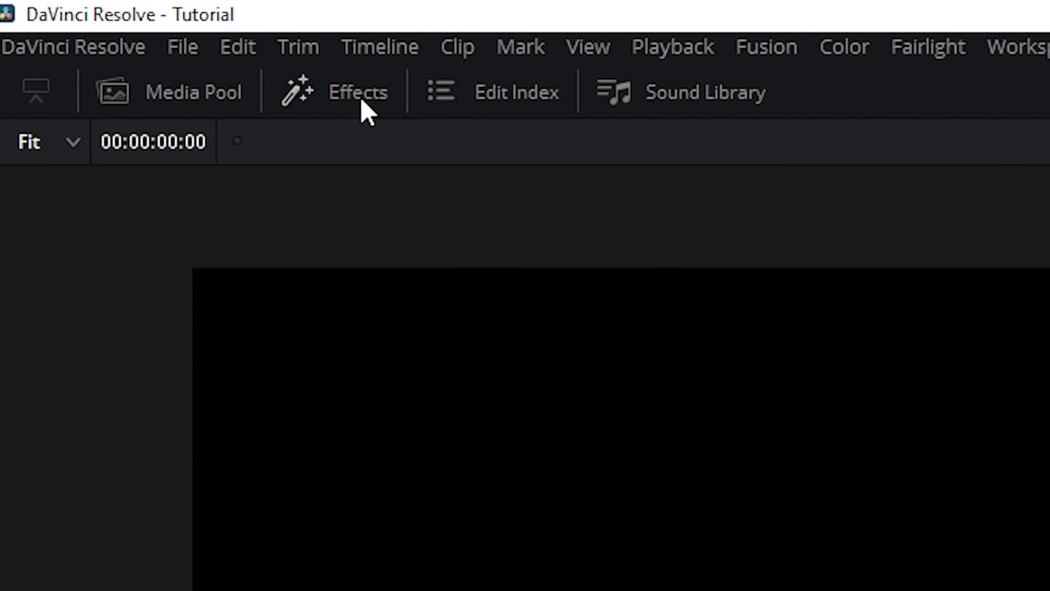
left_click(98, 28)
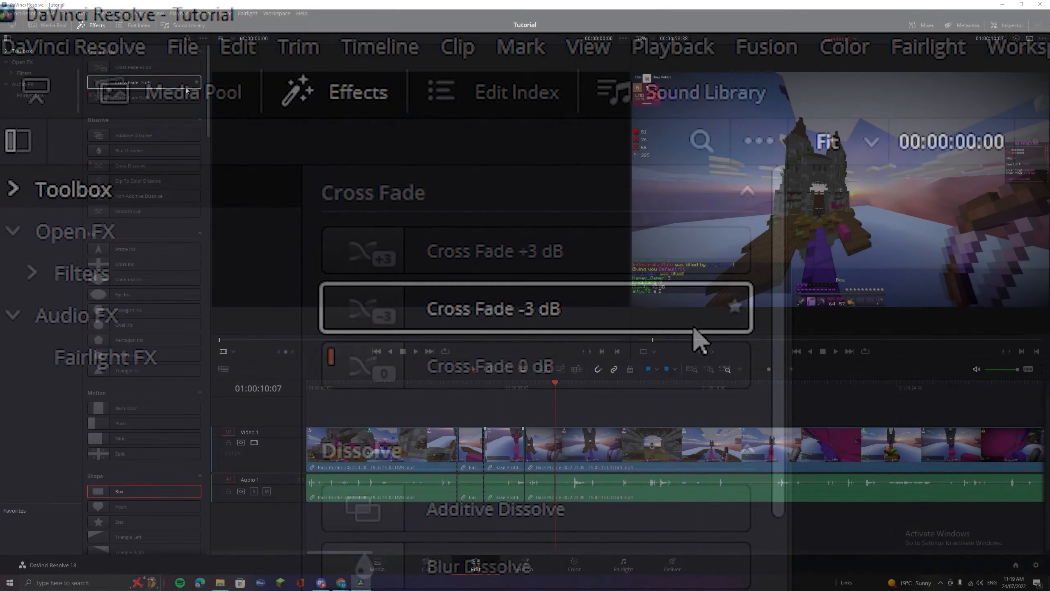
scroll(173, 322, "down", 3)
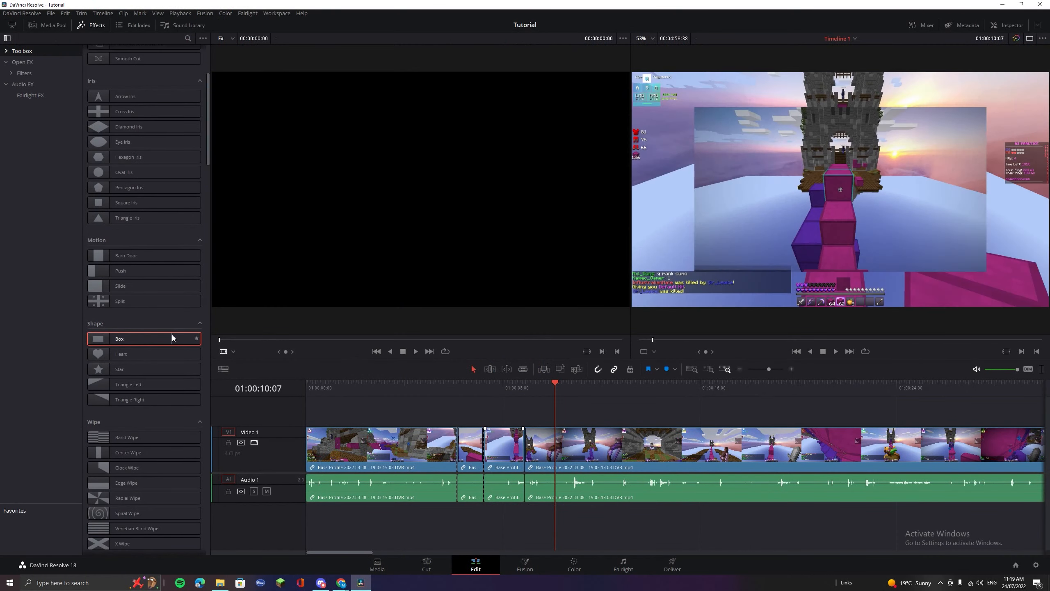
scroll(194, 451, "down", 2)
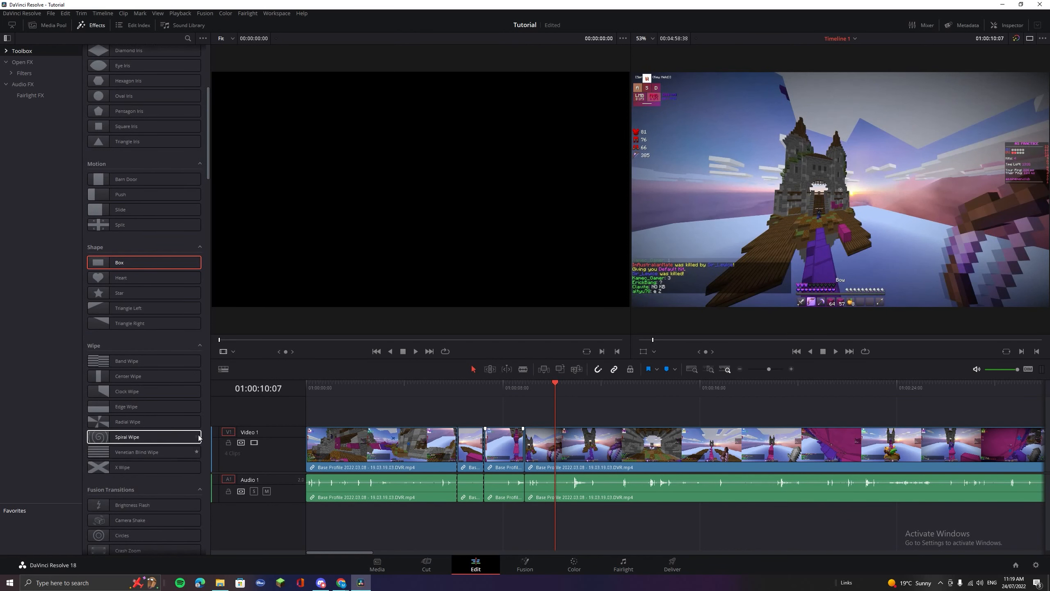
scroll(154, 333, "up", 2)
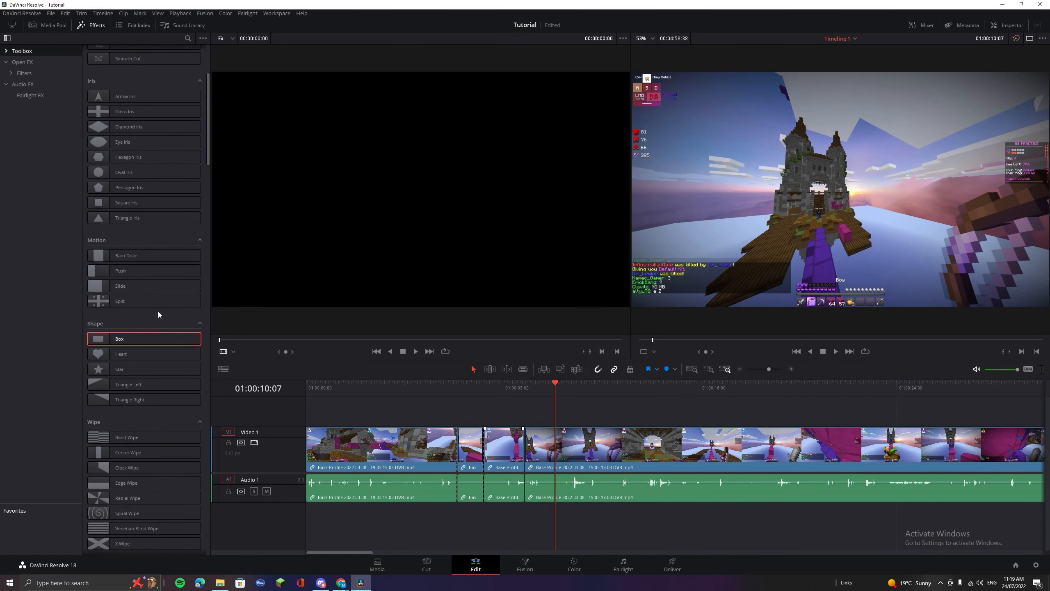
scroll(156, 287, "down", 6)
scroll(155, 282, "up", 10)
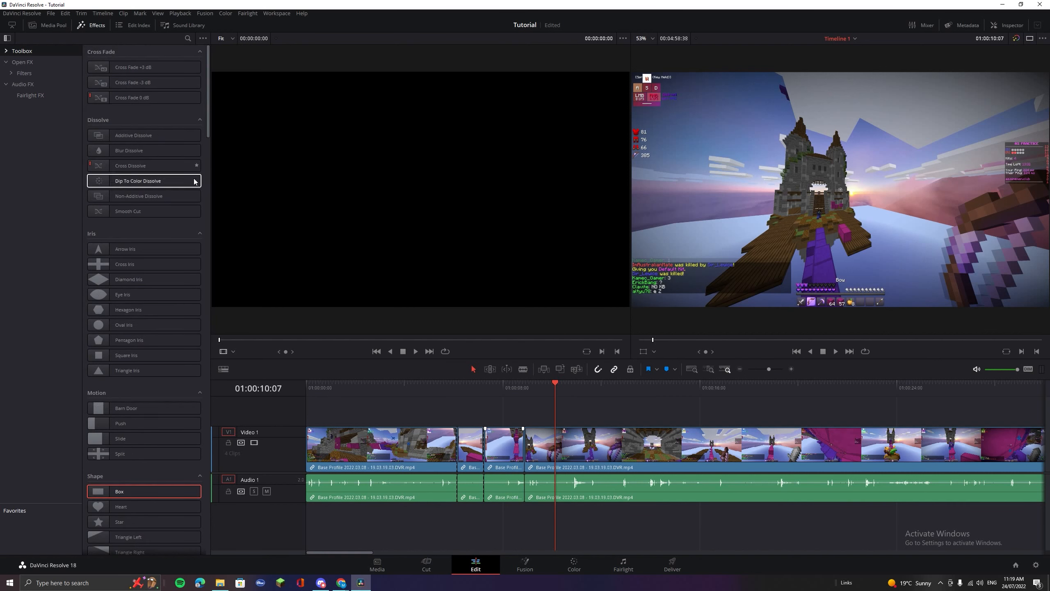
Apply the Square Iris transition to the start of the first clip and play it from the beginning
left_click_drag(138, 354, 317, 455)
left_click_drag(554, 390, 275, 400)
key("space")
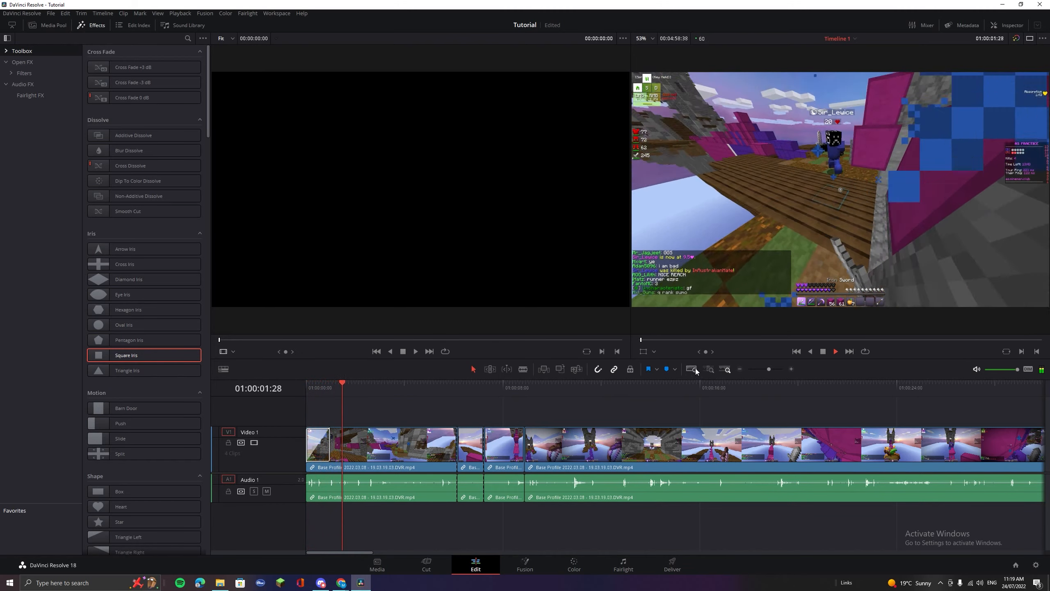
Delete the Square Iris transition from the start of the first clip
mouse_move(361, 380)
left_mouse_down()
mouse_move(287, 391)
mouse_move(348, 386)
left_mouse_up()
left_click(317, 444)
key("Delete")
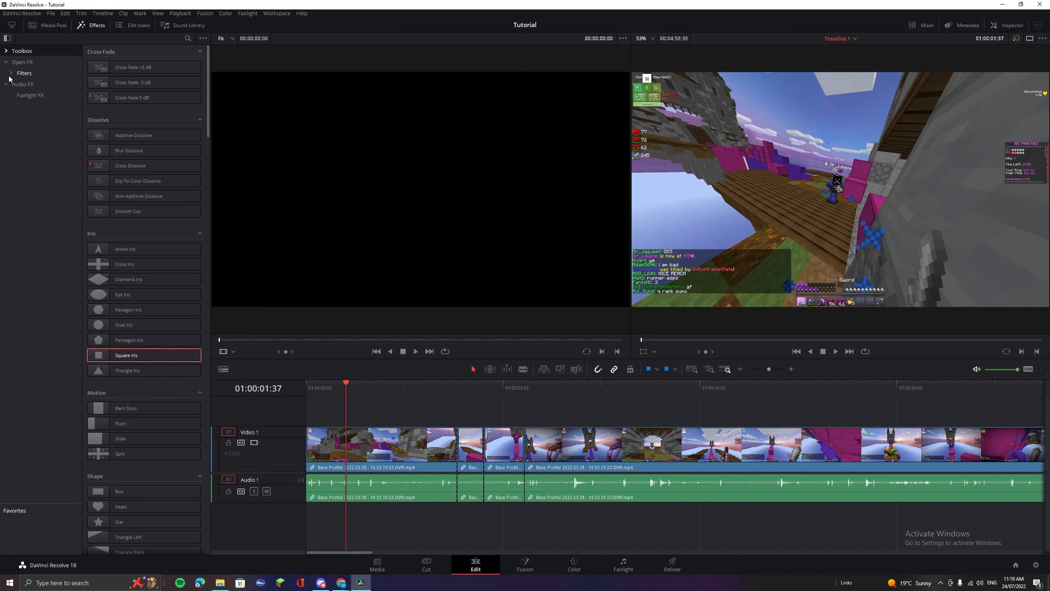
Add a mono audio track below Audio 1
left_click(523, 369)
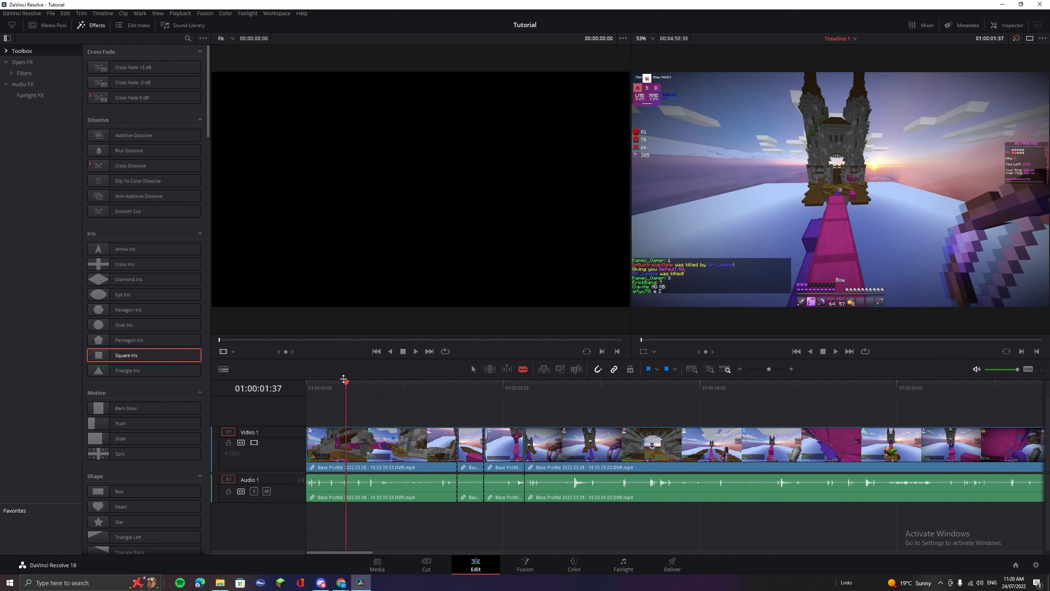
left_click_drag(343, 379, 358, 386)
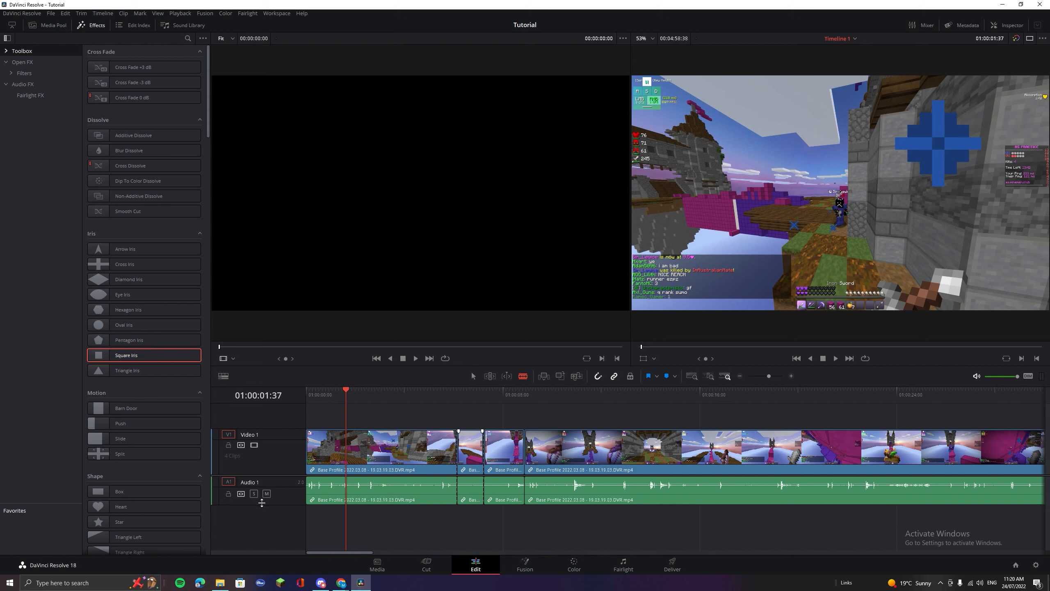
right_click(262, 504)
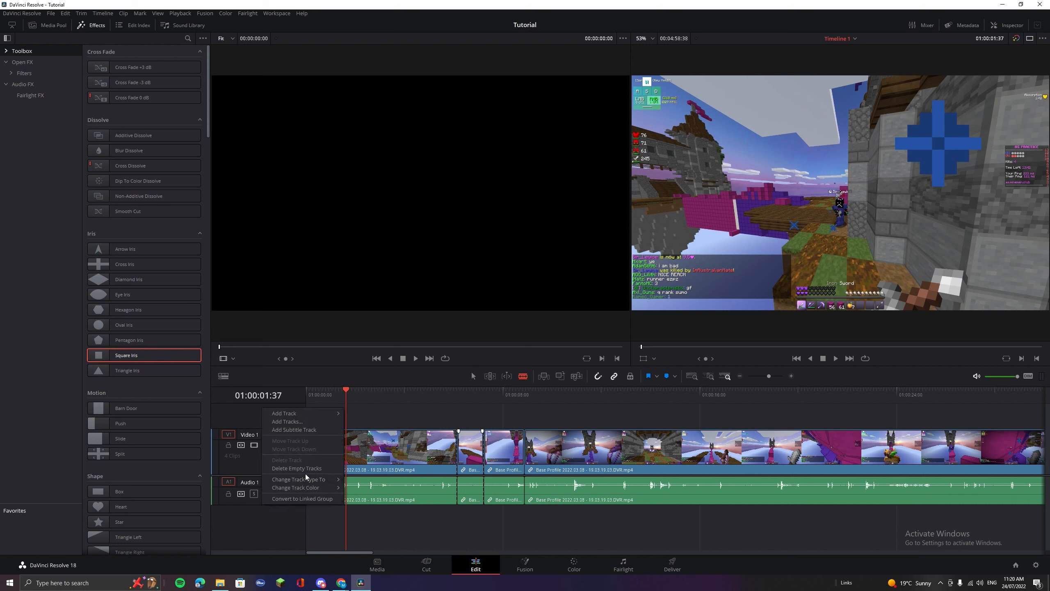
mouse_move(291, 415)
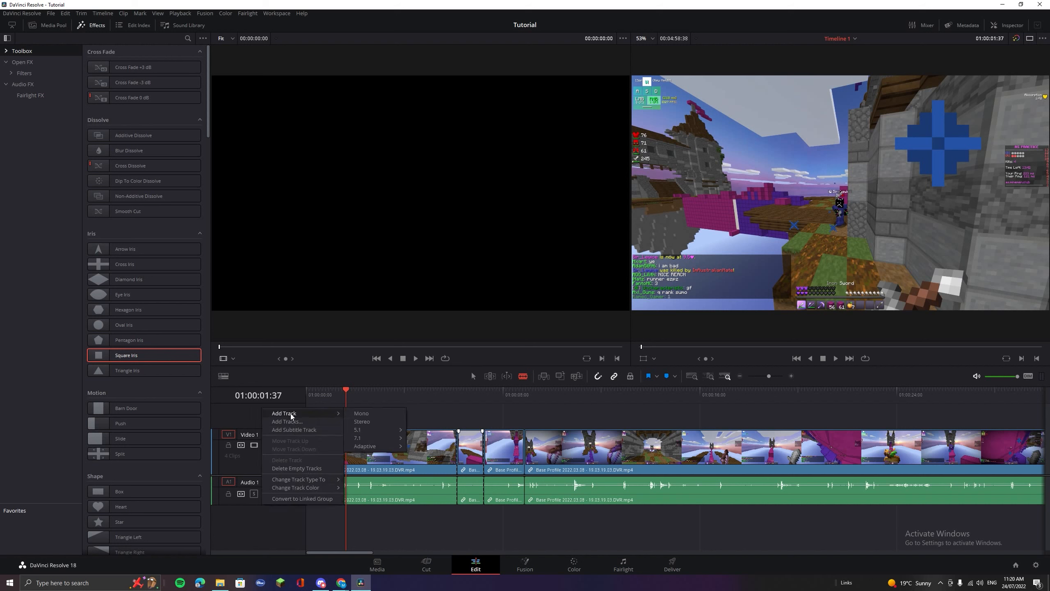
left_click(361, 413)
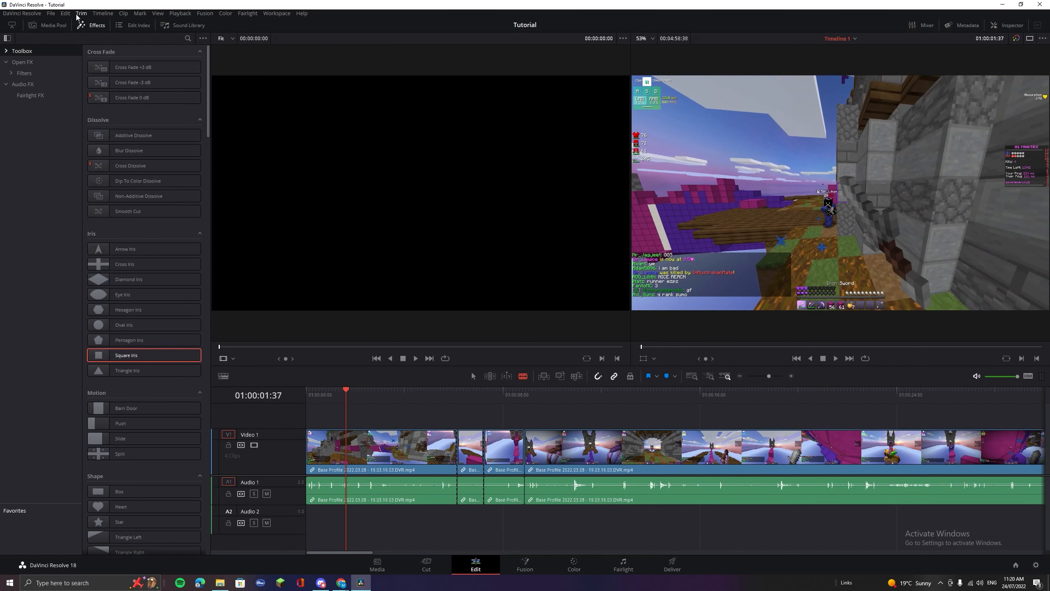
Import the Hott Headzz - Hmmm (Lyrics) MP3 file from the Downloads folder as project media
left_click(51, 14)
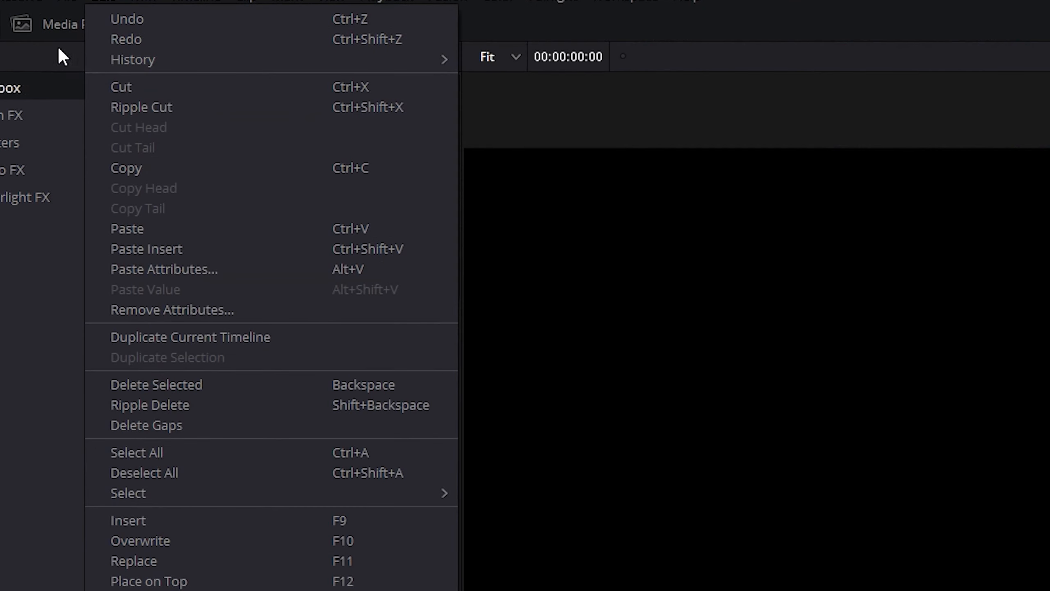
mouse_move(43, 5)
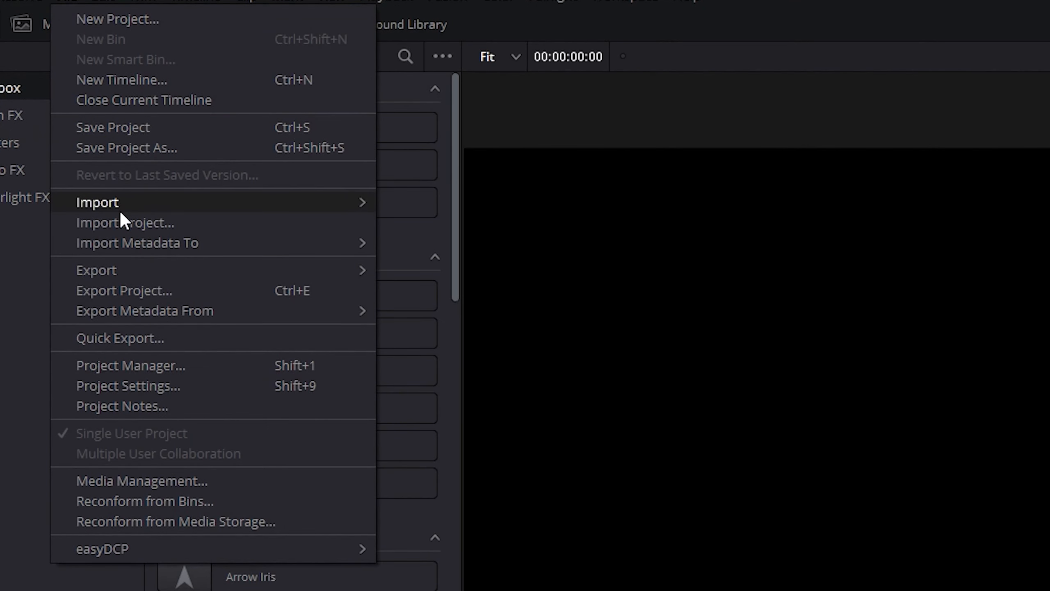
mouse_move(277, 209)
left_click(462, 224)
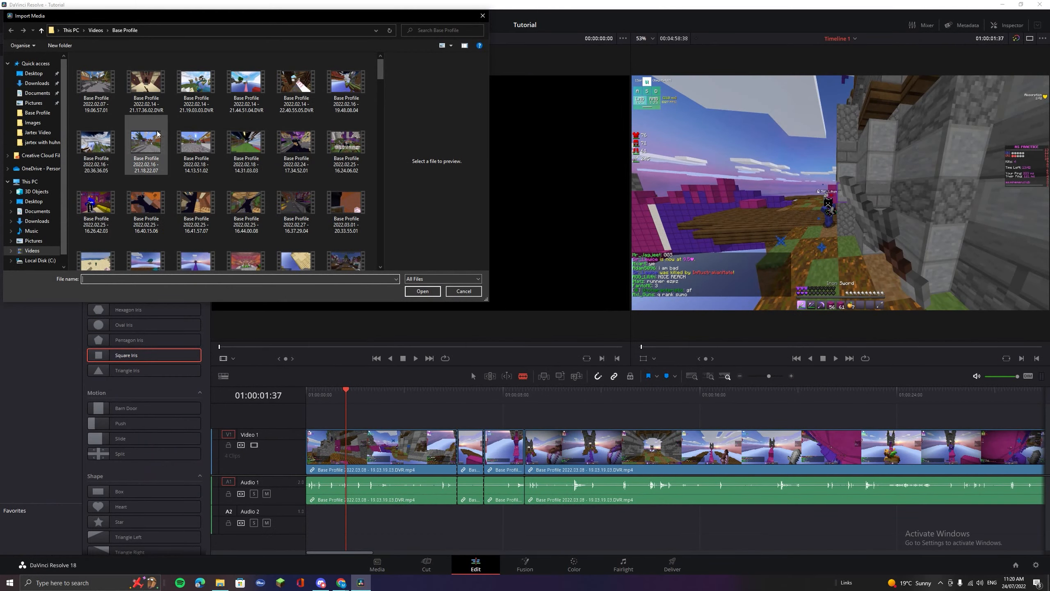
scroll(195, 148, "down", 10)
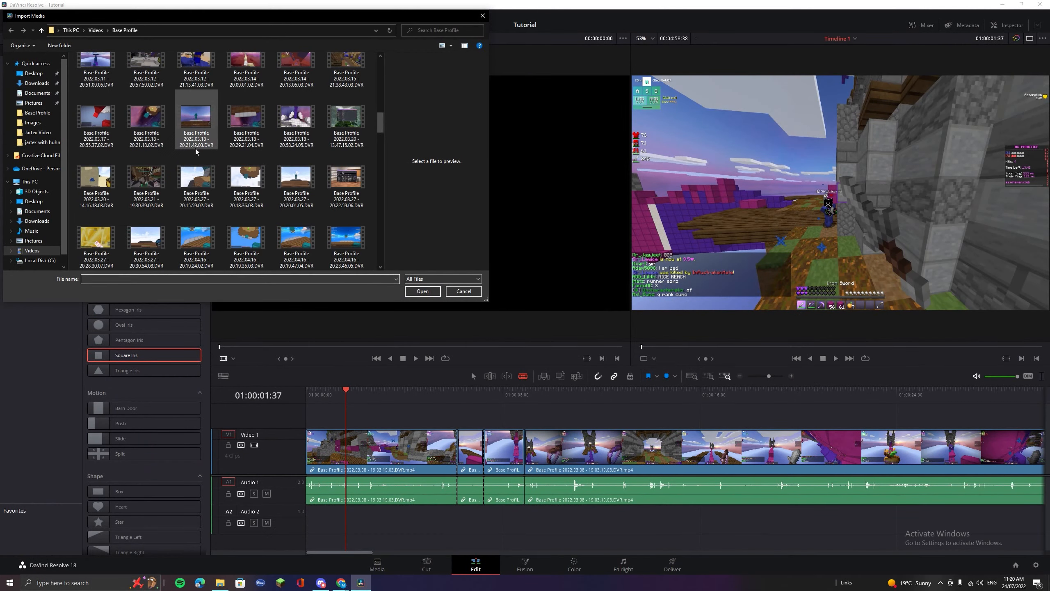
left_click(37, 84)
scroll(177, 157, "down", 5)
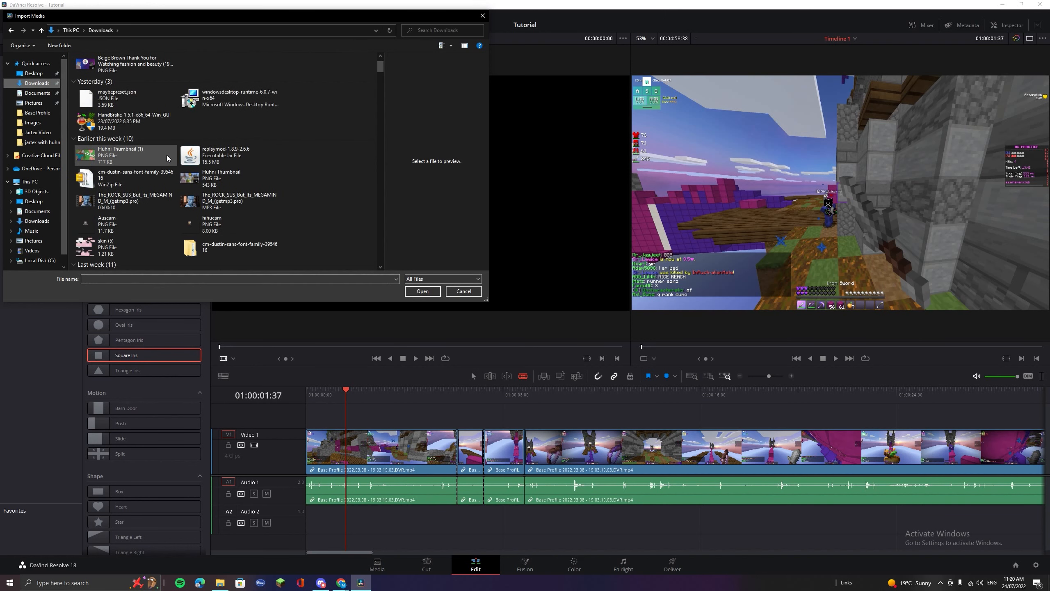
scroll(178, 157, "down", 3)
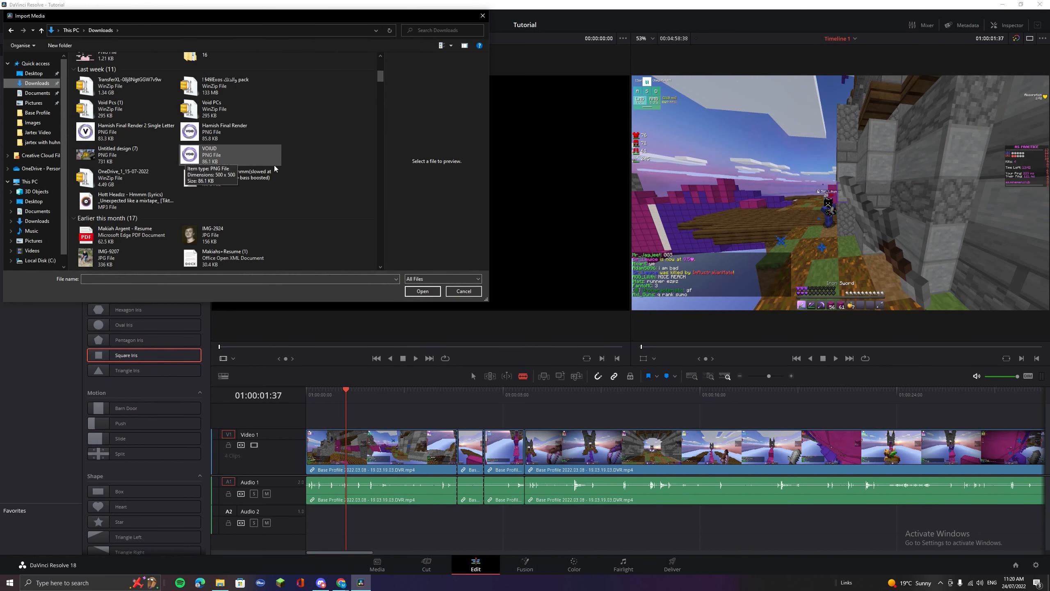
double_click(150, 199)
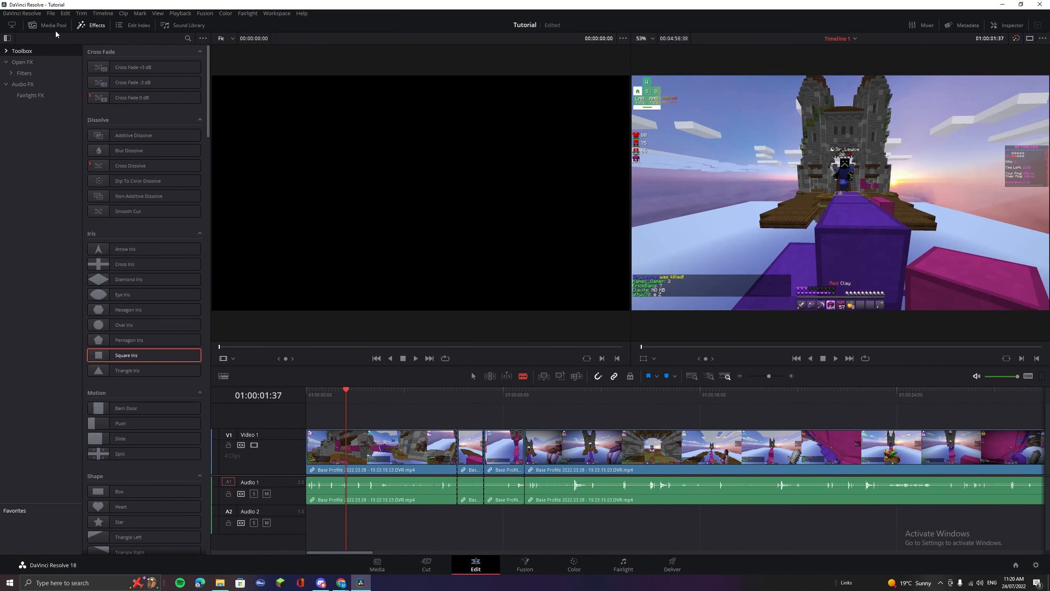
Place the imported Hott Headzz song on Audio 2 at the start of the timeline and play it back
left_click(50, 25)
left_click(169, 73)
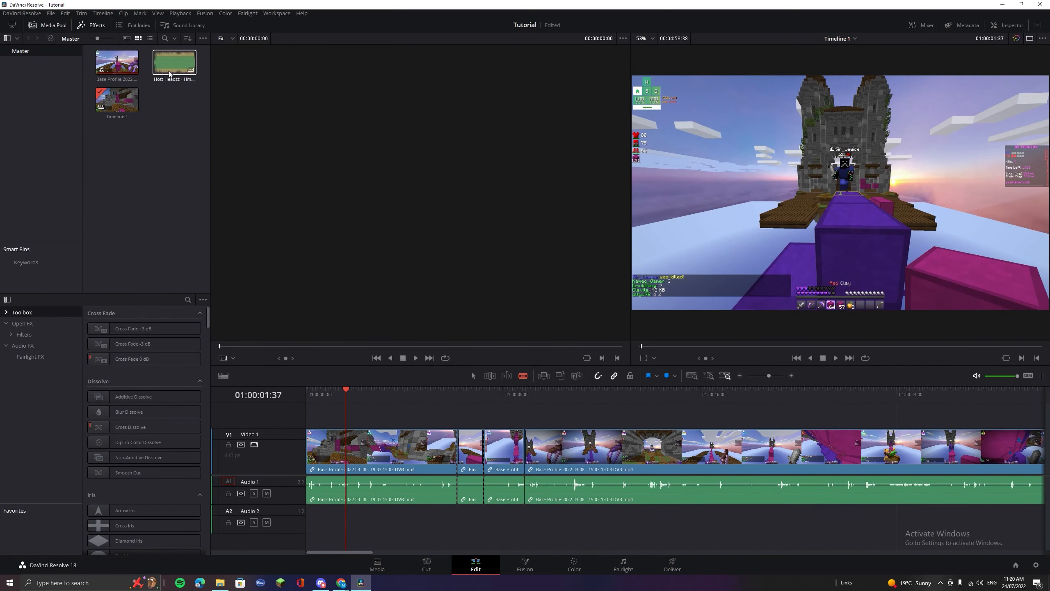
left_click_drag(170, 74, 306, 527)
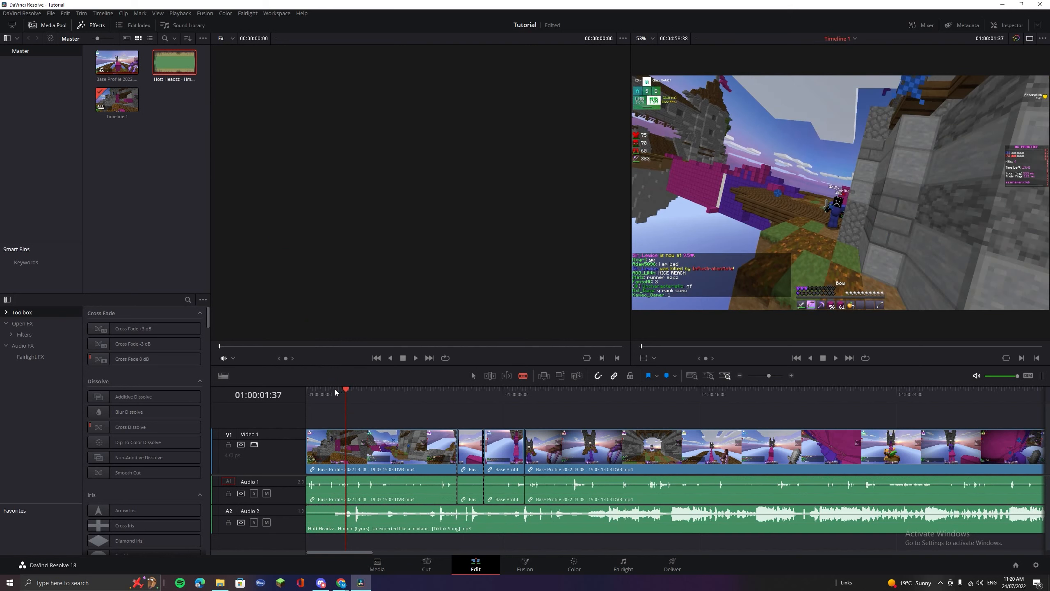
key("space")
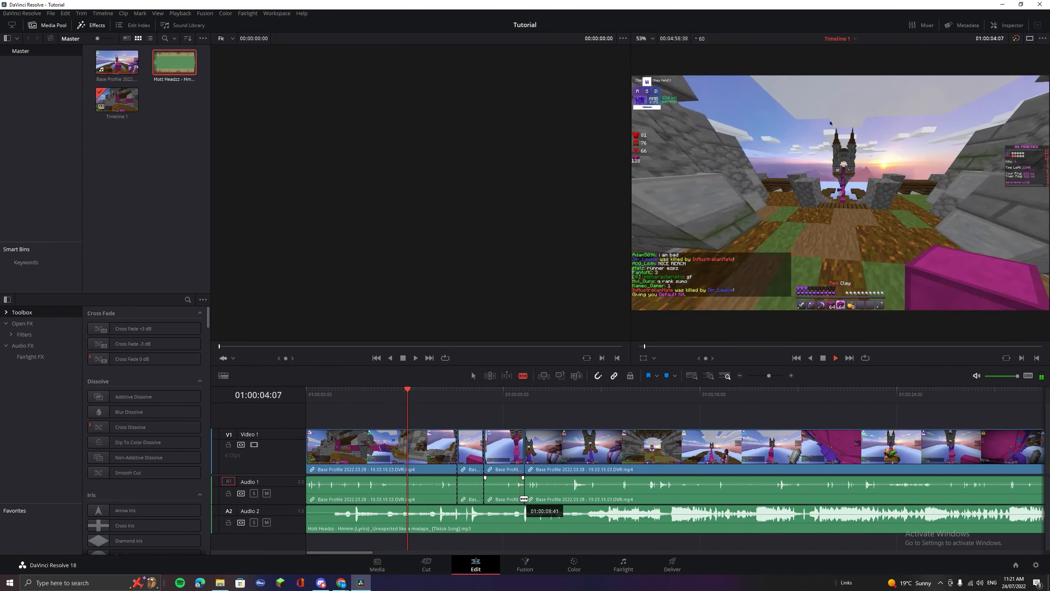
Normalize the Hott Headzz song on Audio 2 to -8.3 dBFS in Sample Peak Program mode, listen to it and save the project
key("space")
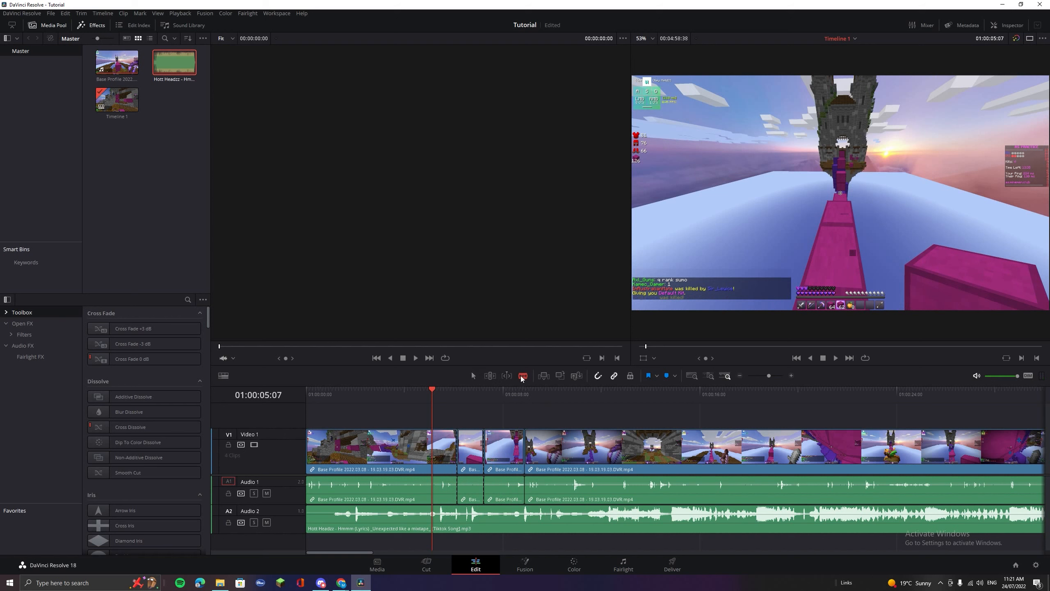
left_click(473, 376)
right_click(484, 519)
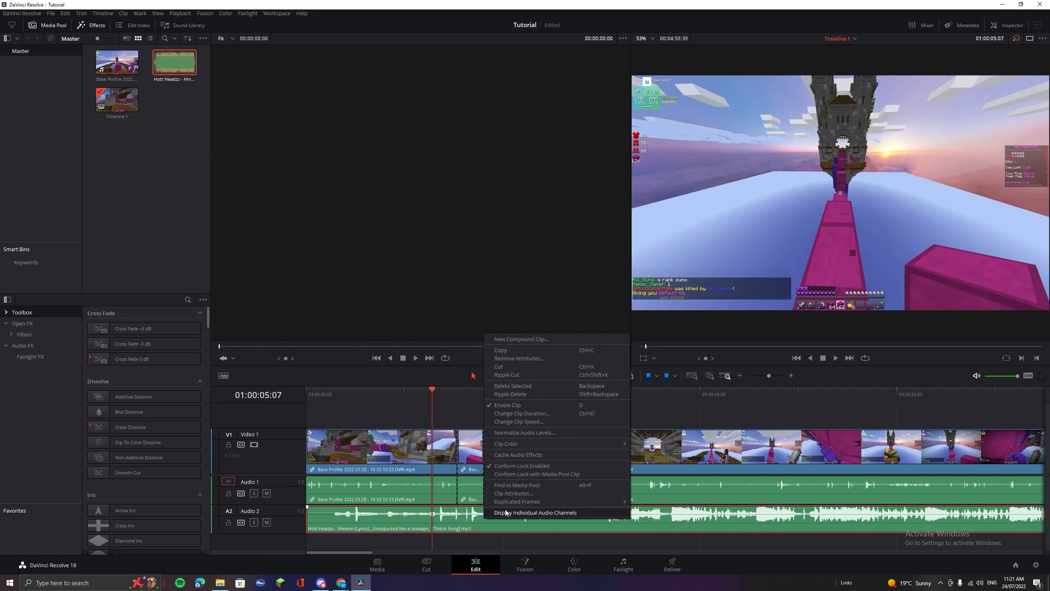
left_click(530, 429)
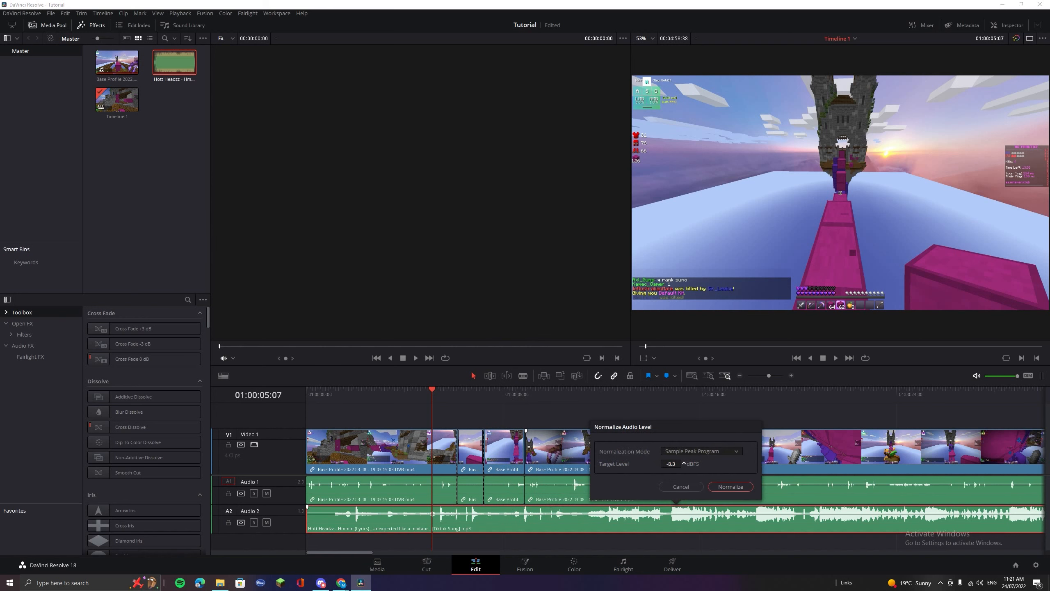
left_click(720, 489)
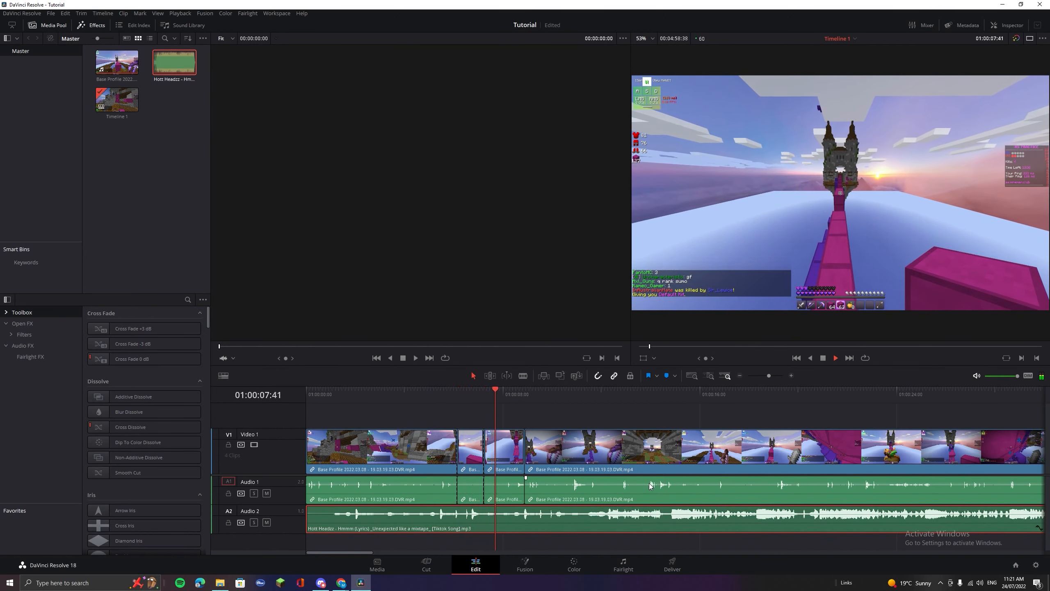
key("space")
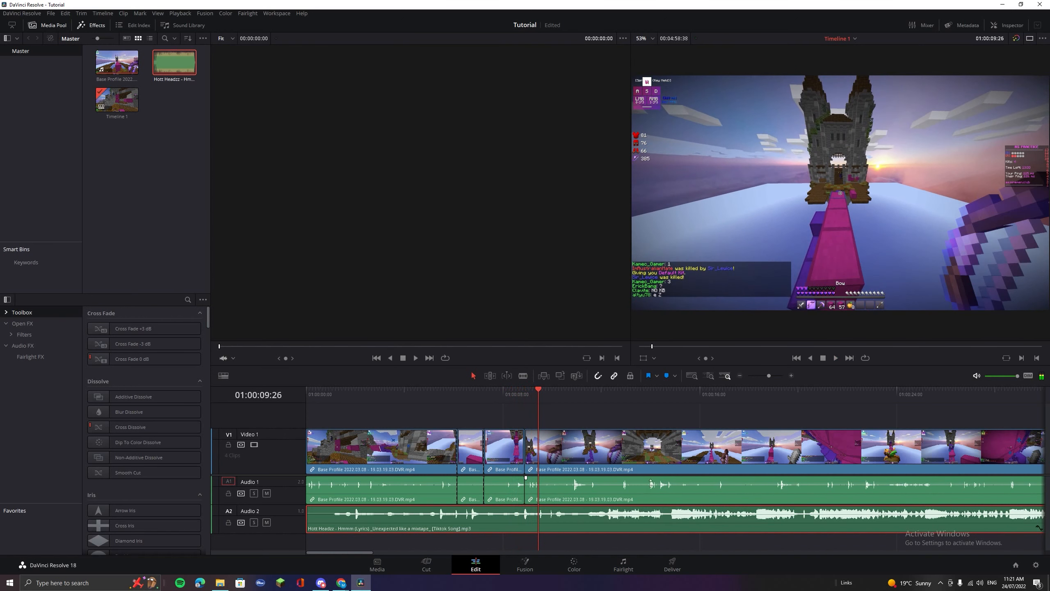
key("ctrl+s")
left_click(626, 538)
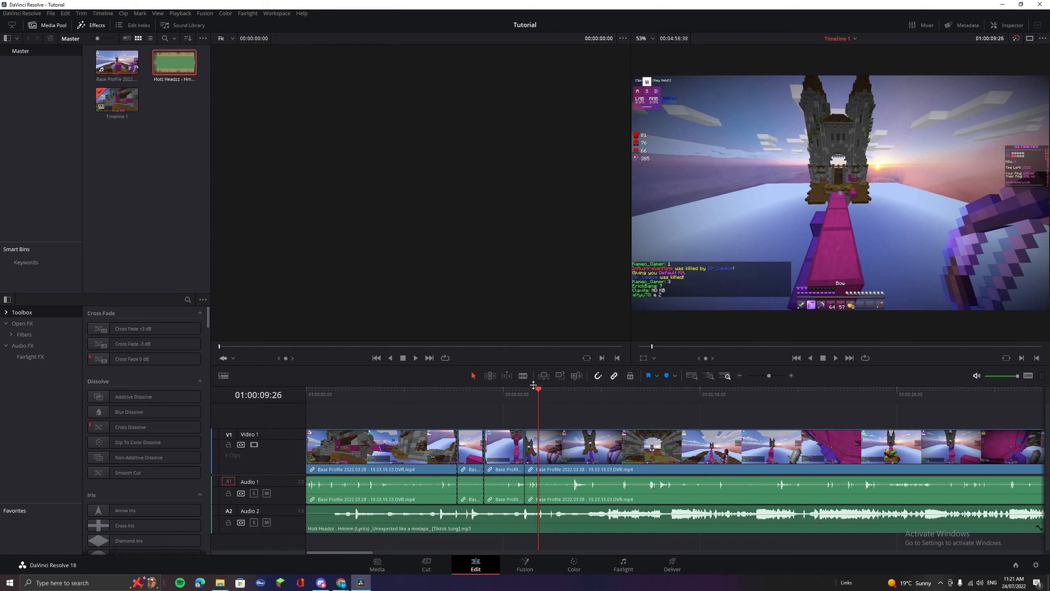
Cut a piece of about one second out of the song from 01:00:09:26, close the gap and play across the cut
left_click(523, 375)
left_click(538, 517)
left_click(565, 514)
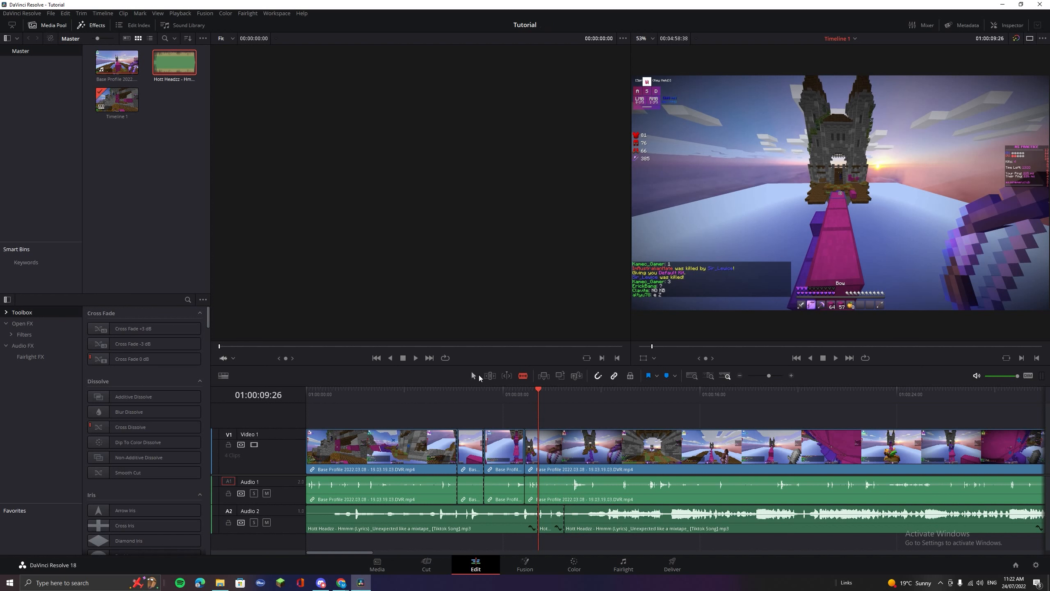
left_click(475, 376)
left_click(556, 531)
key("Delete")
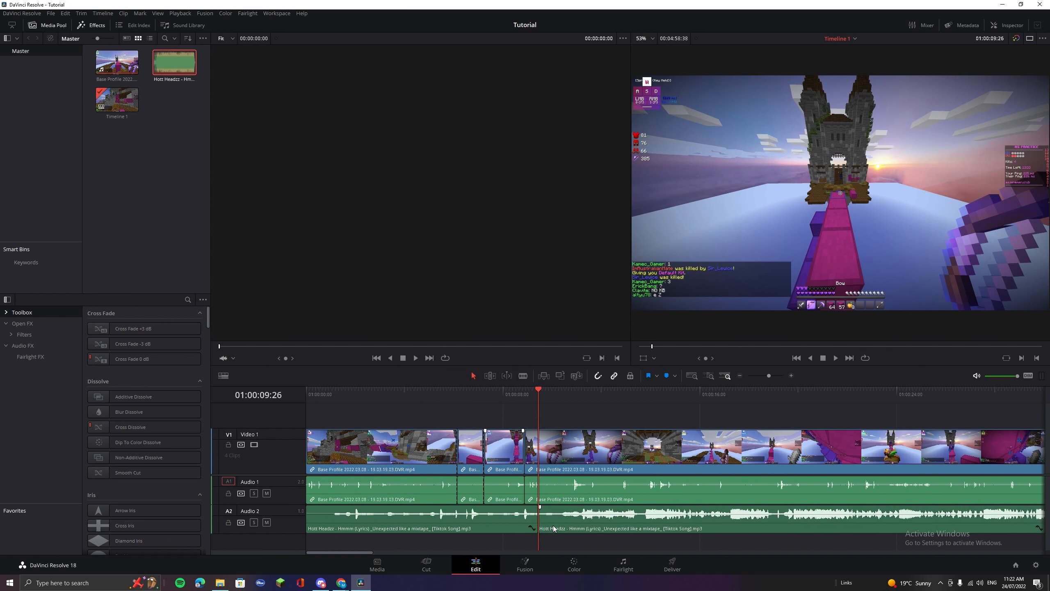
left_click_drag(535, 386, 491, 389)
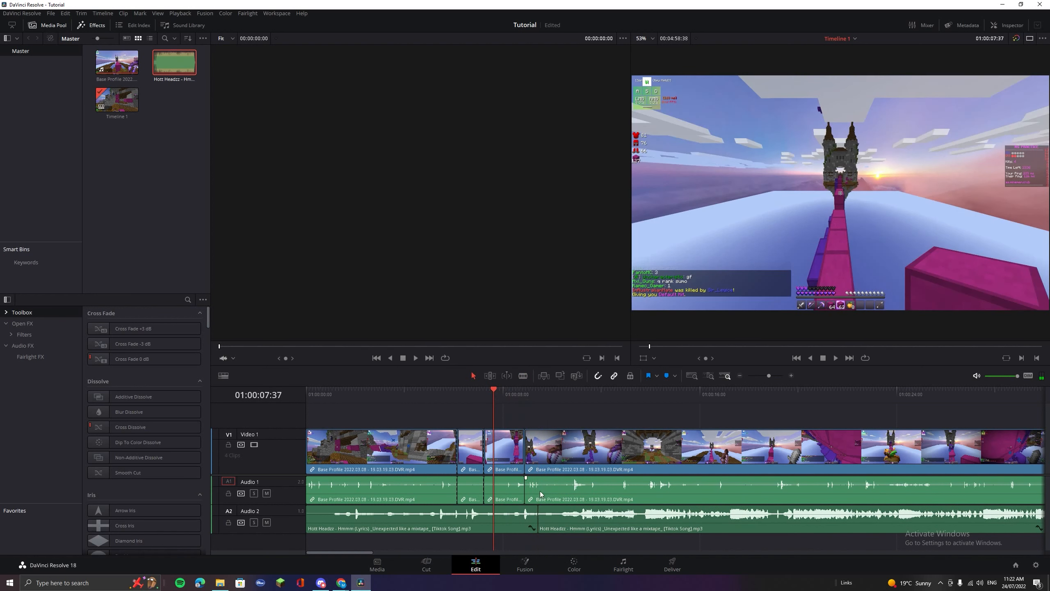
key("space")
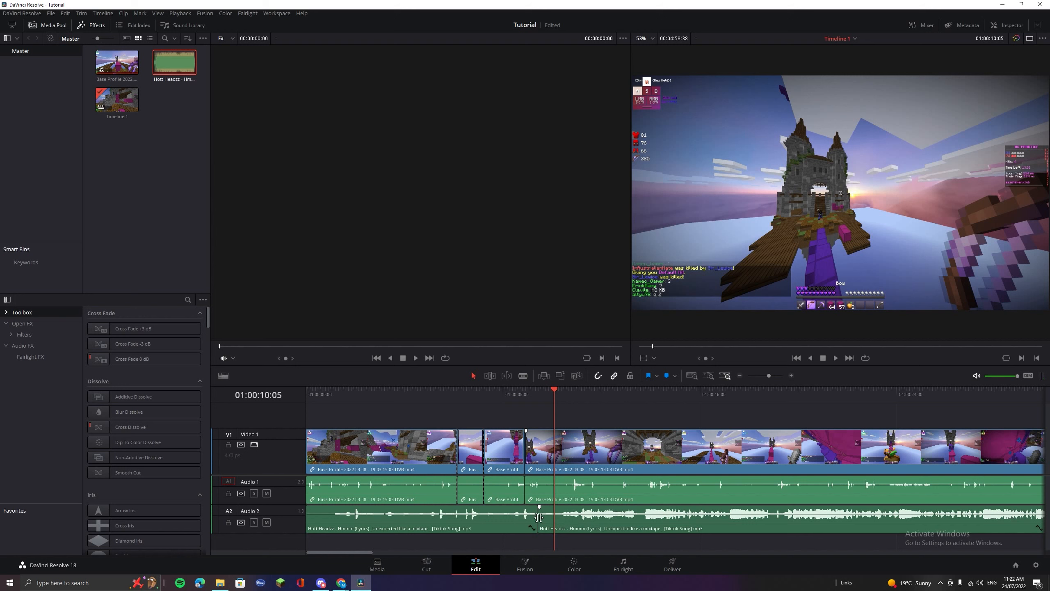
Add a 14-frame Cross Fade 0 dB at the cut in the song on Audio 2 and play back the transition
right_click(539, 518)
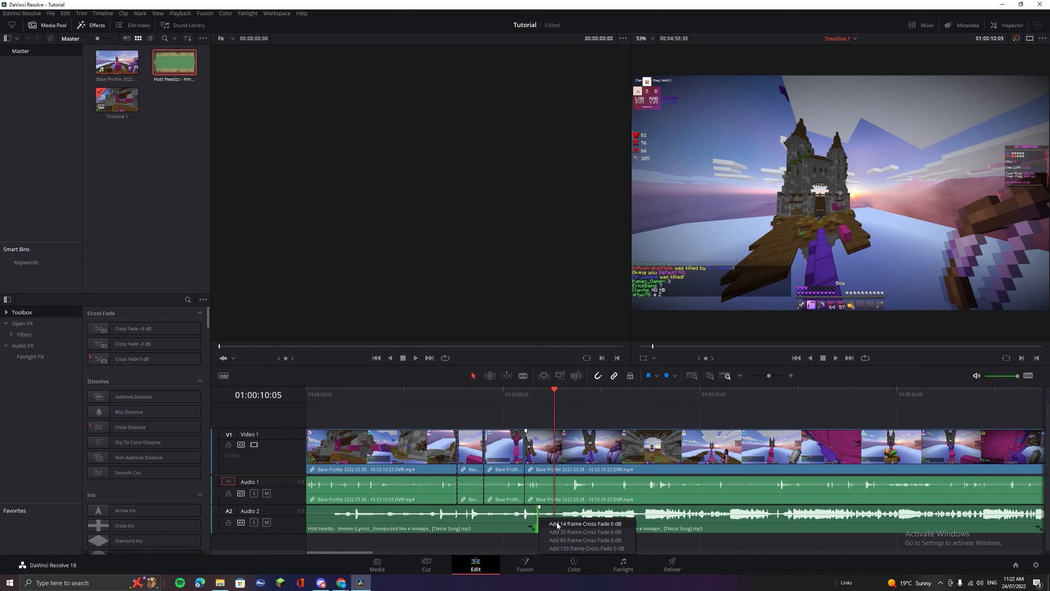
left_click(579, 523)
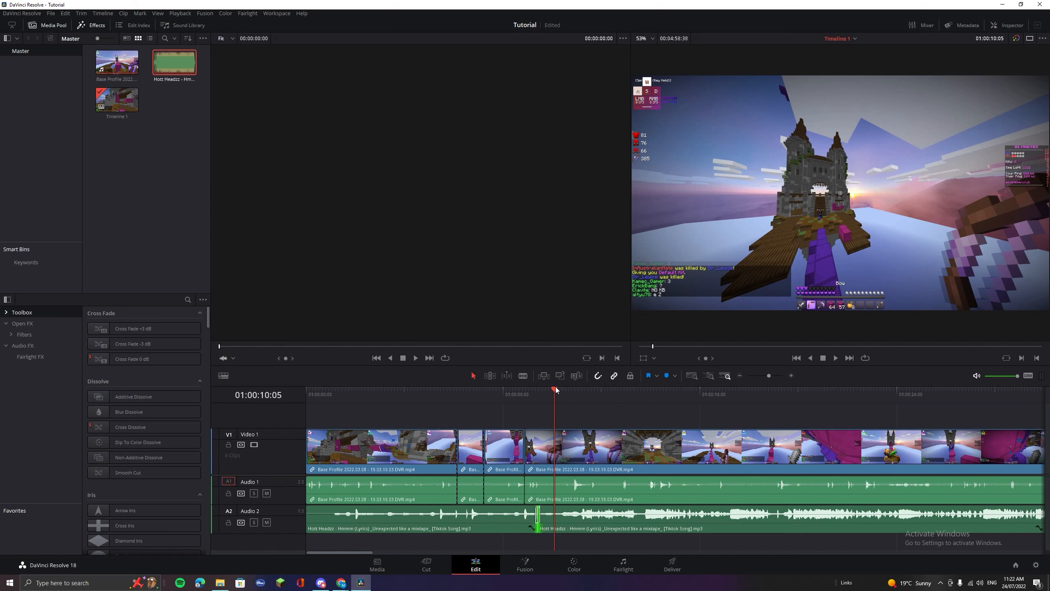
left_click_drag(555, 390, 529, 393)
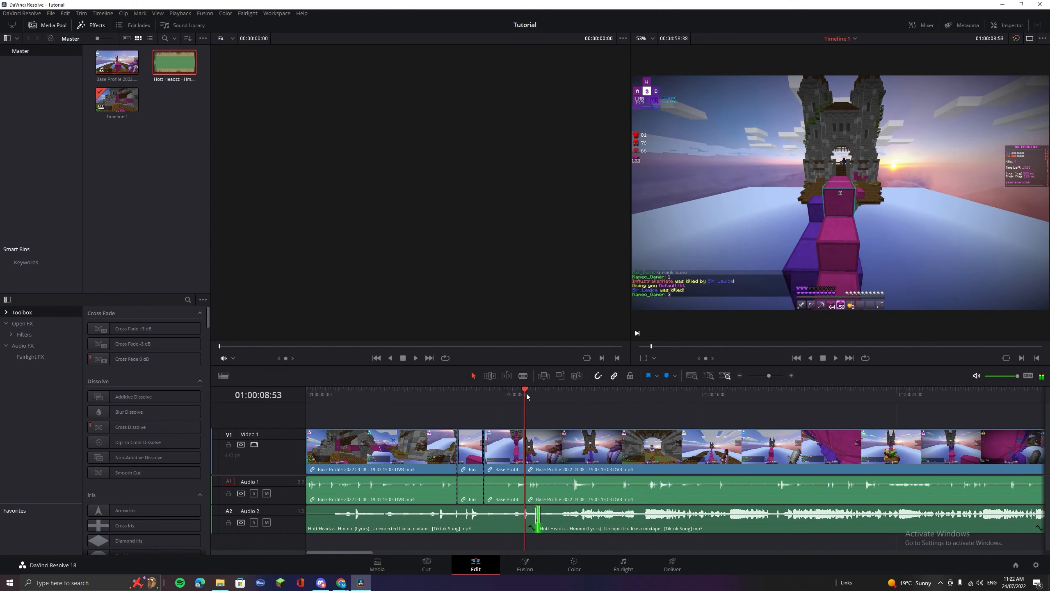
key("space")
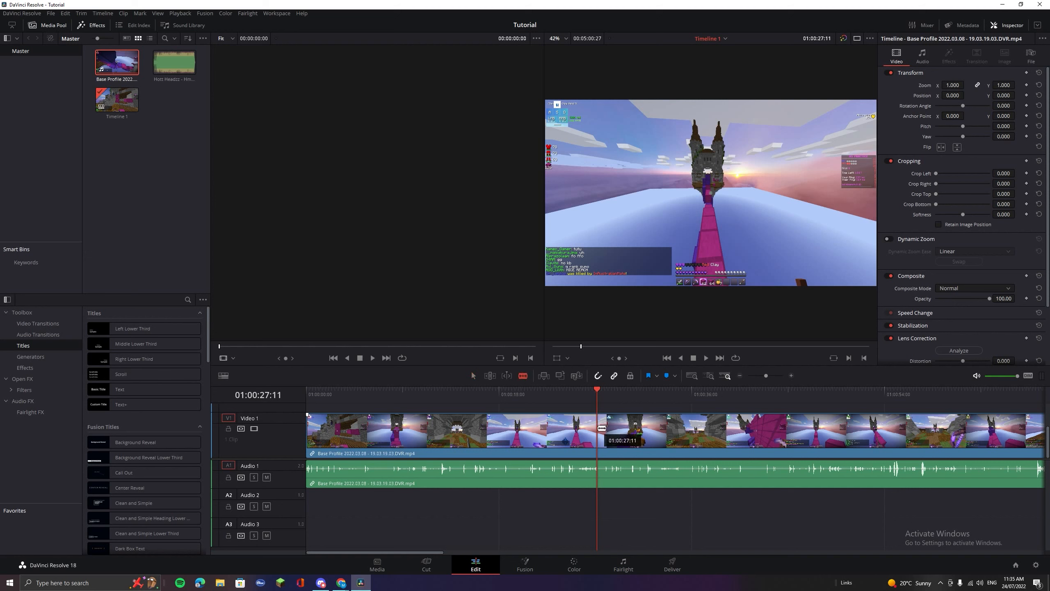
Split the gameplay clip at 01:00:27:11 and about seven seconds further on, and select the segment between the cuts
left_click(597, 433)
left_click(676, 433)
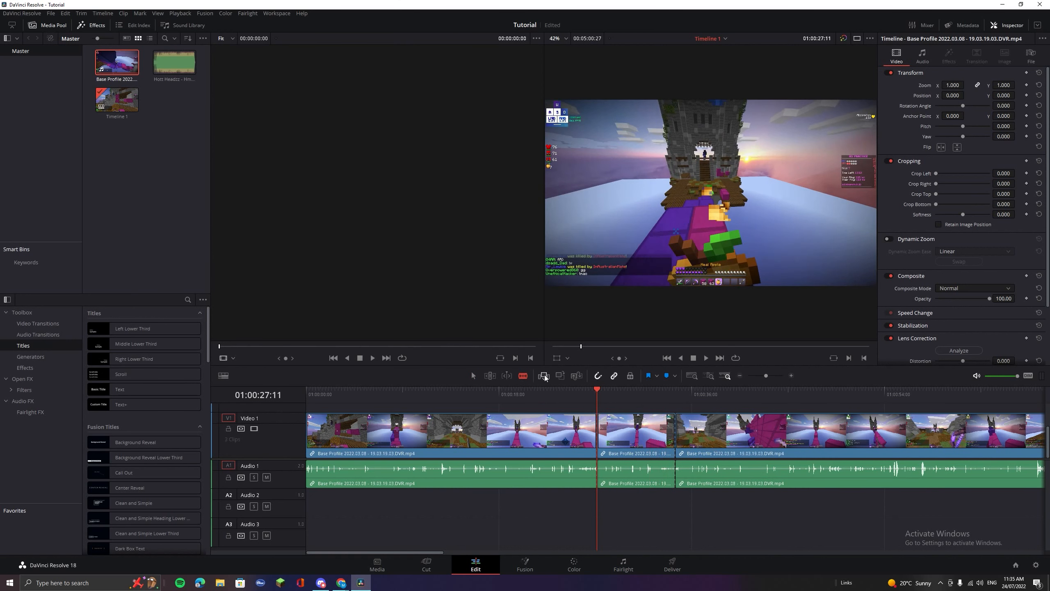
left_click(626, 430)
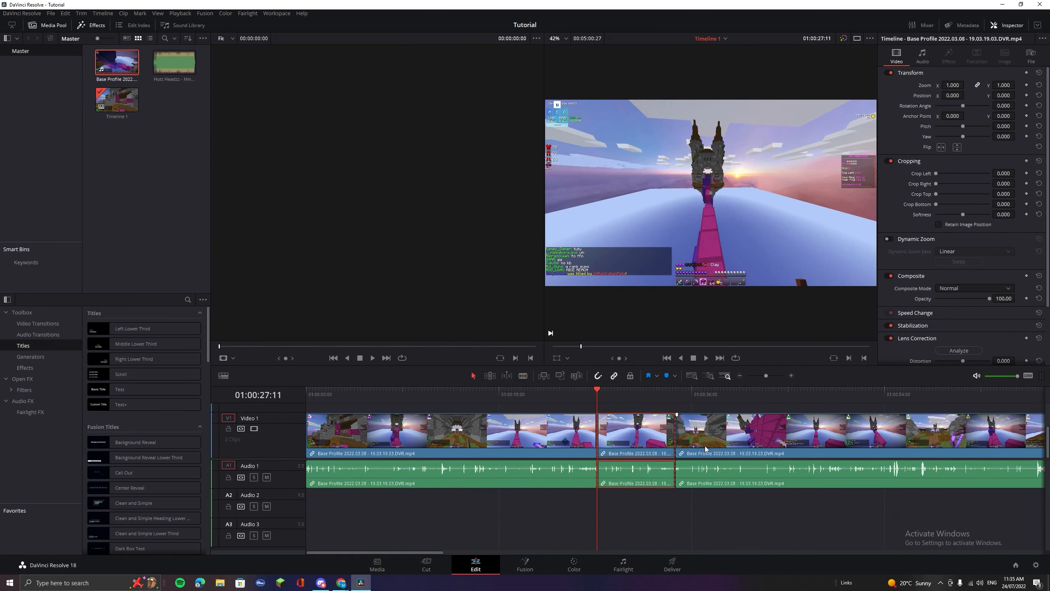